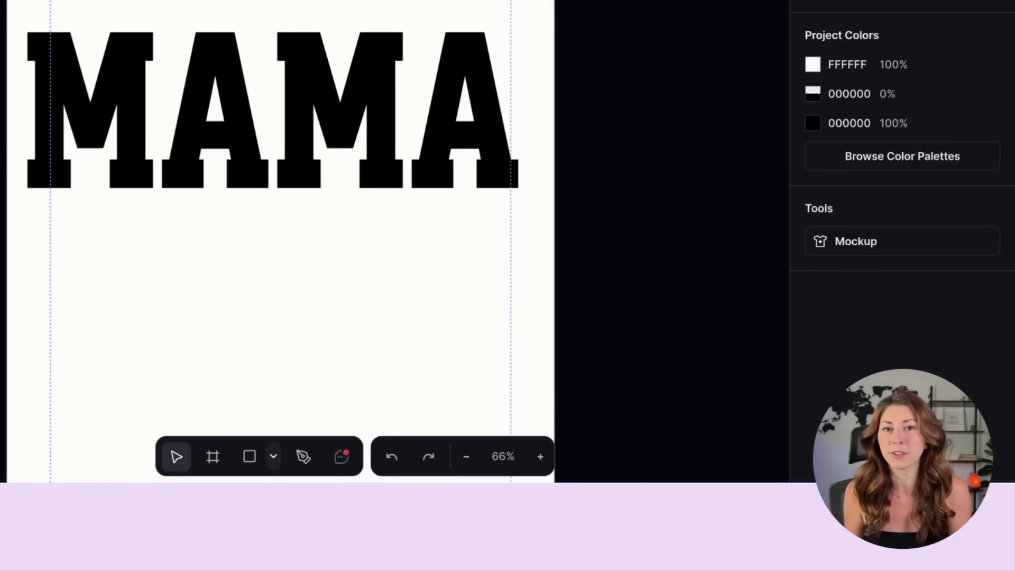
Switch to Etsy and browse the floral MAMA shirt listings for design references.
{"action": "key", "text": "shift+1"}
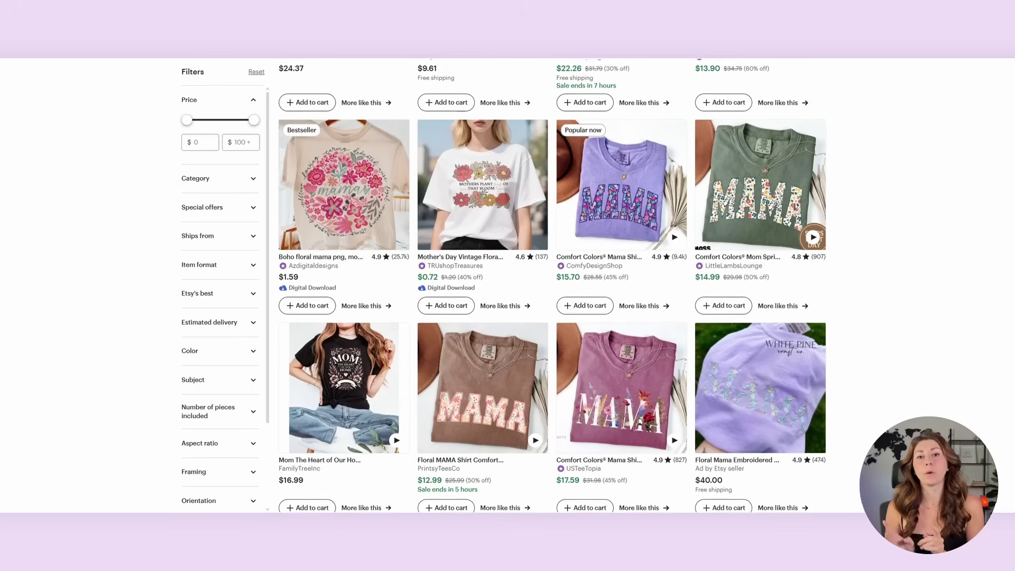
{"action": "scroll", "coordinate": [551, 286], "scroll_direction": "down", "scroll_amount": 2}
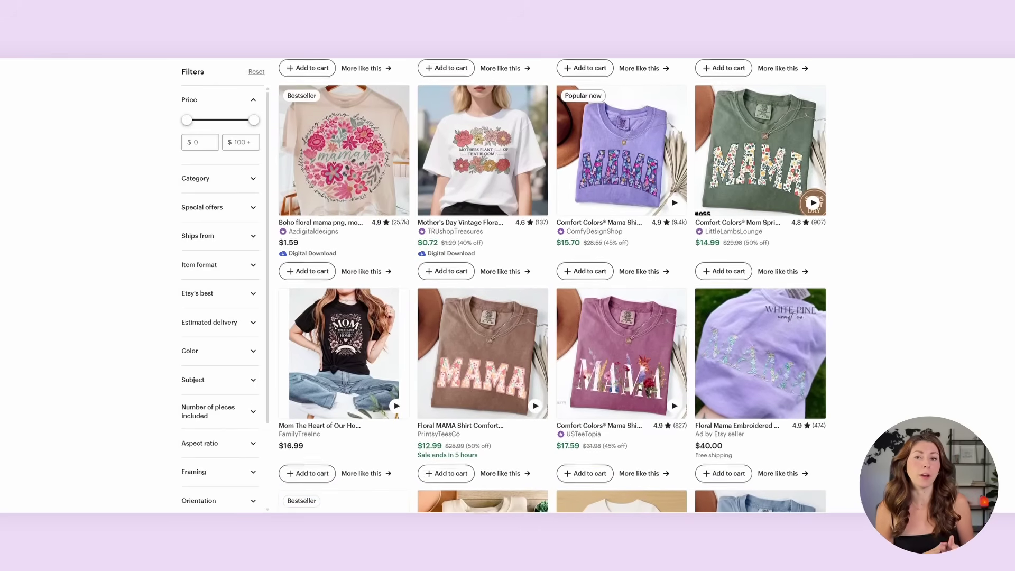
{"action": "scroll", "coordinate": [552, 285], "scroll_direction": "down", "scroll_amount": 2}
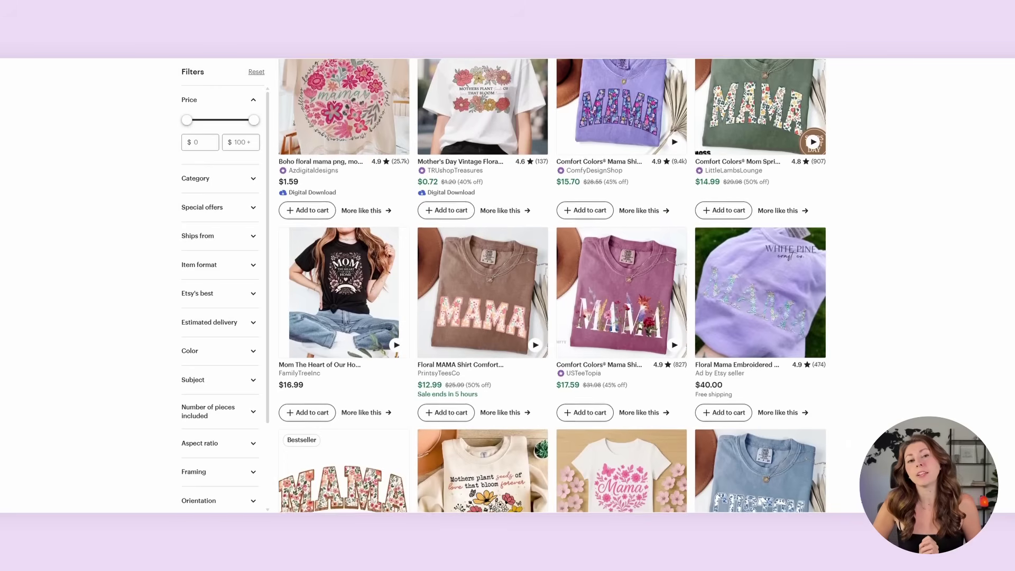
{"action": "scroll", "coordinate": [551, 286], "scroll_direction": "down", "scroll_amount": 2}
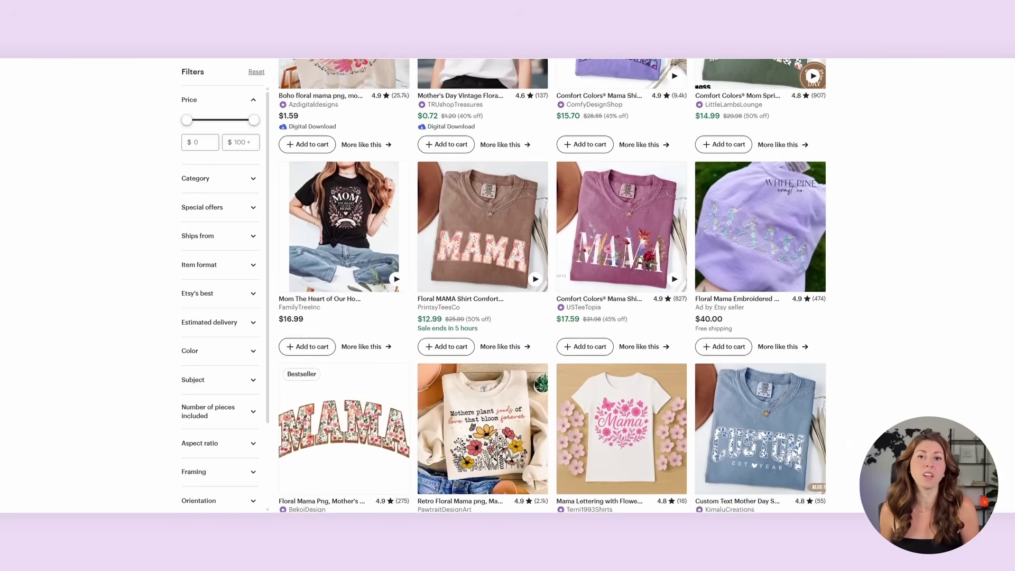
{"action": "scroll", "coordinate": [552, 285], "scroll_direction": "down", "scroll_amount": 2}
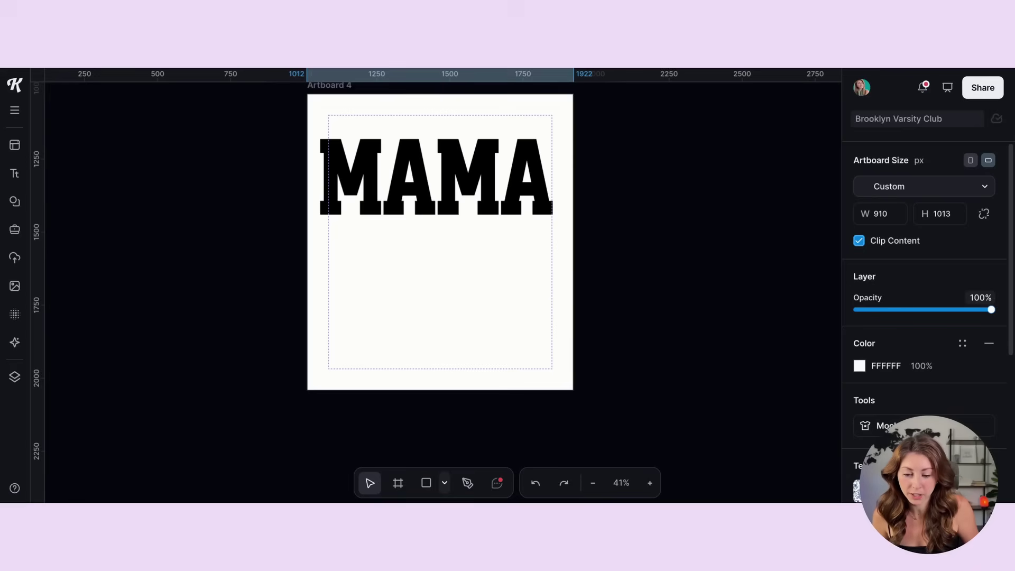
Bend the MAMA text with the Arch transformation and reduce its curve amount.
{"action": "left_click", "coordinate": [371, 146]}
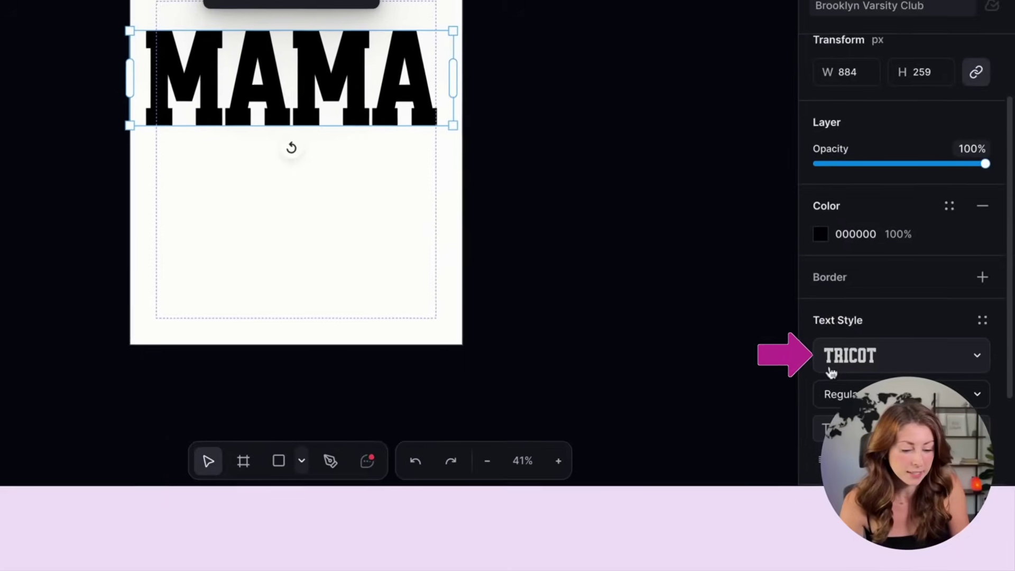
{"action": "scroll", "coordinate": [859, 328], "scroll_direction": "down", "scroll_amount": 3}
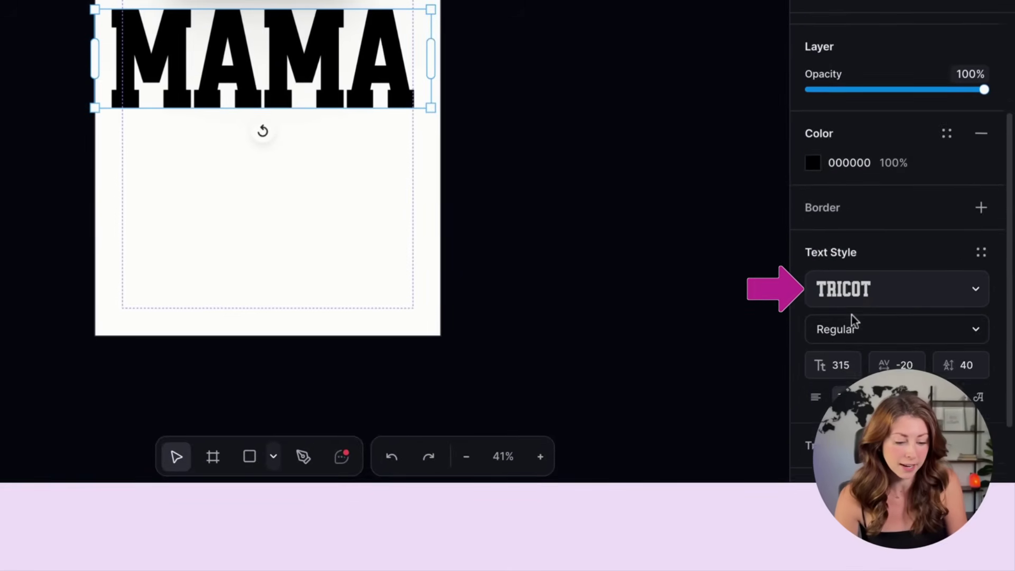
{"action": "scroll", "coordinate": [915, 350], "scroll_direction": "down", "scroll_amount": 2}
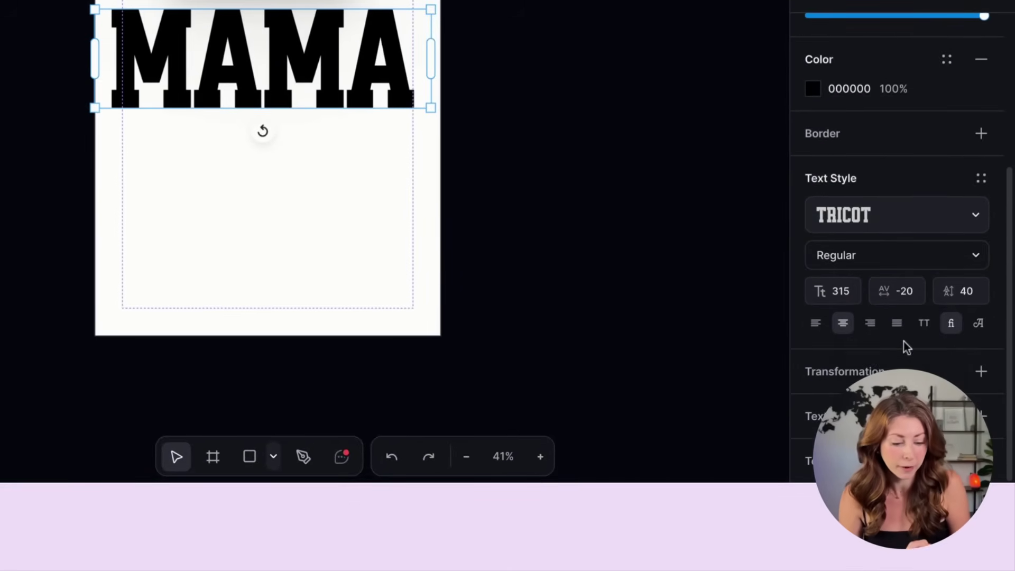
{"action": "left_click", "coordinate": [981, 373]}
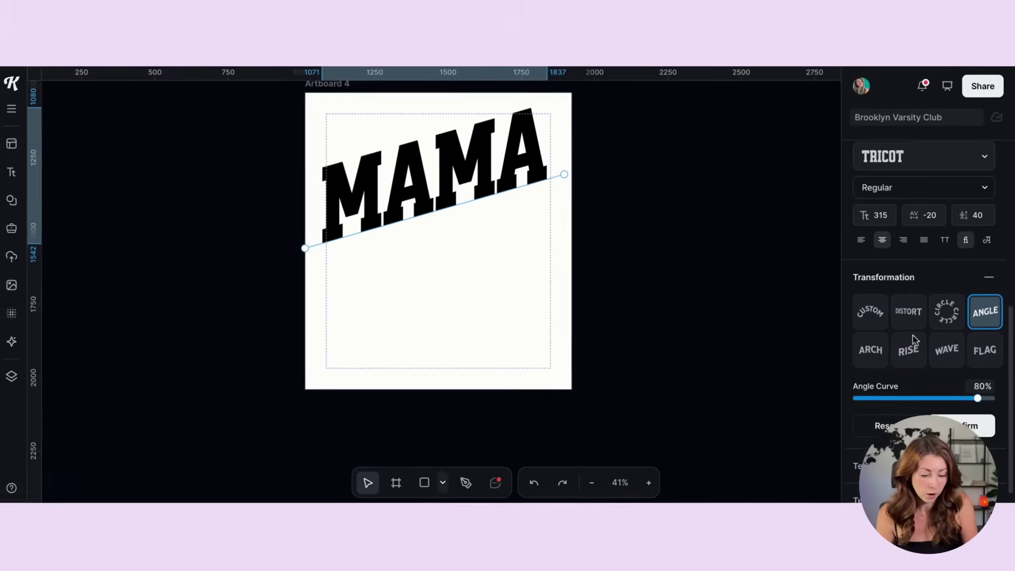
{"action": "left_click", "coordinate": [881, 348]}
{"action": "left_click_drag", "start_coordinate": [978, 398], "coordinate": [937, 402]}
{"action": "left_click", "coordinate": [694, 240]}
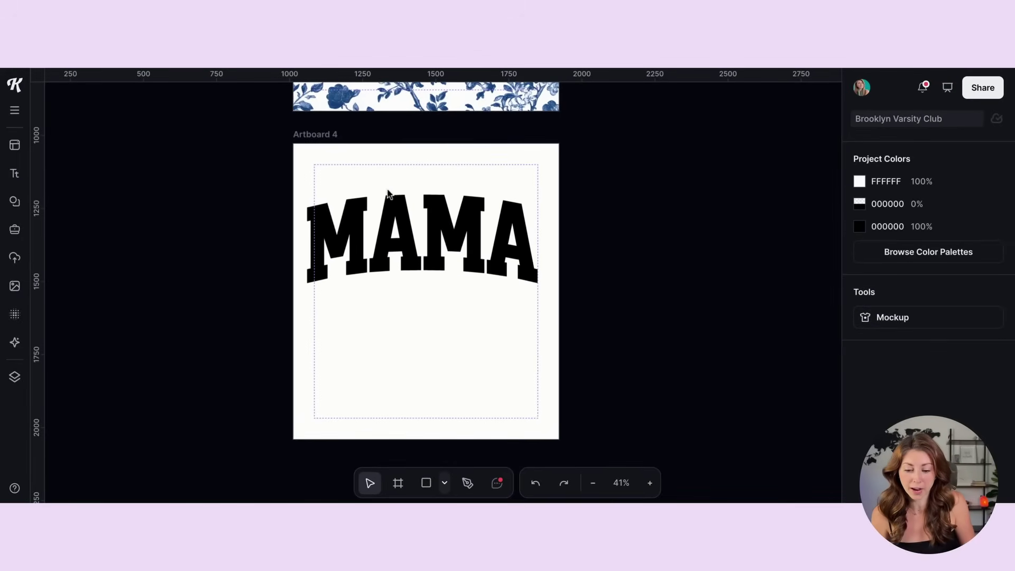
Export the arched MAMA text as a PNG at 1x size.
{"action": "left_click", "coordinate": [394, 208]}
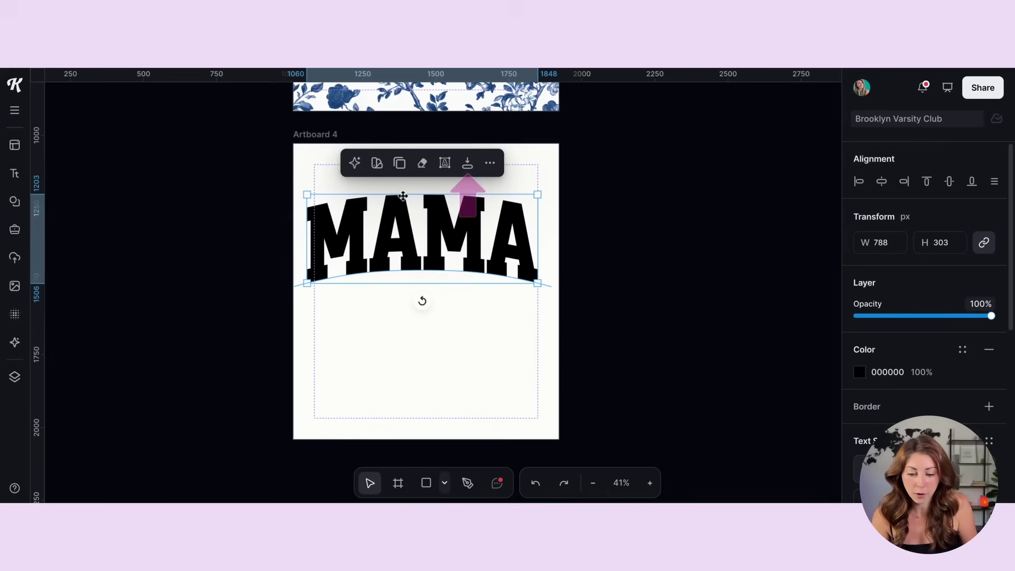
{"action": "left_click", "coordinate": [468, 166]}
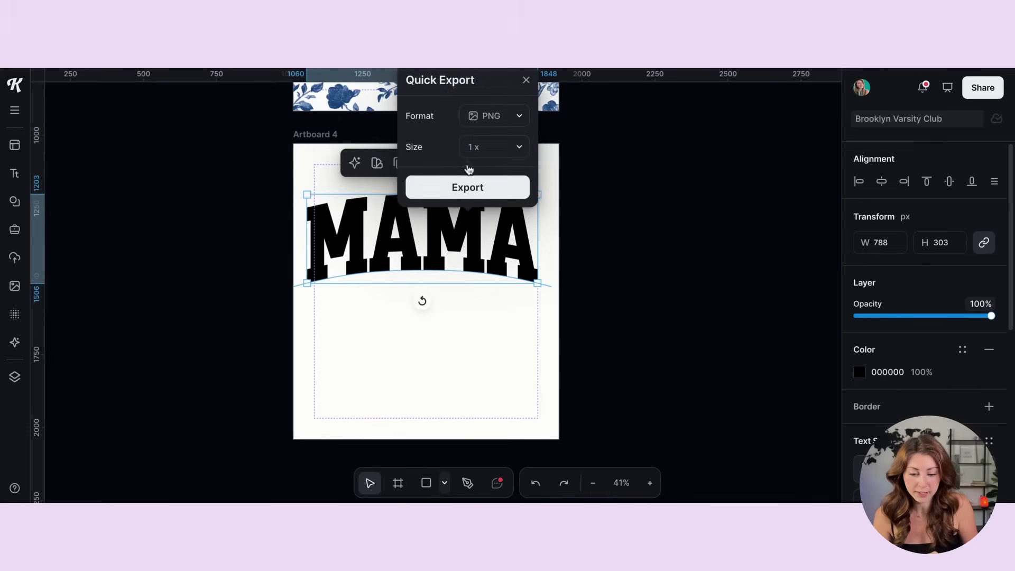
{"action": "left_click", "coordinate": [482, 192]}
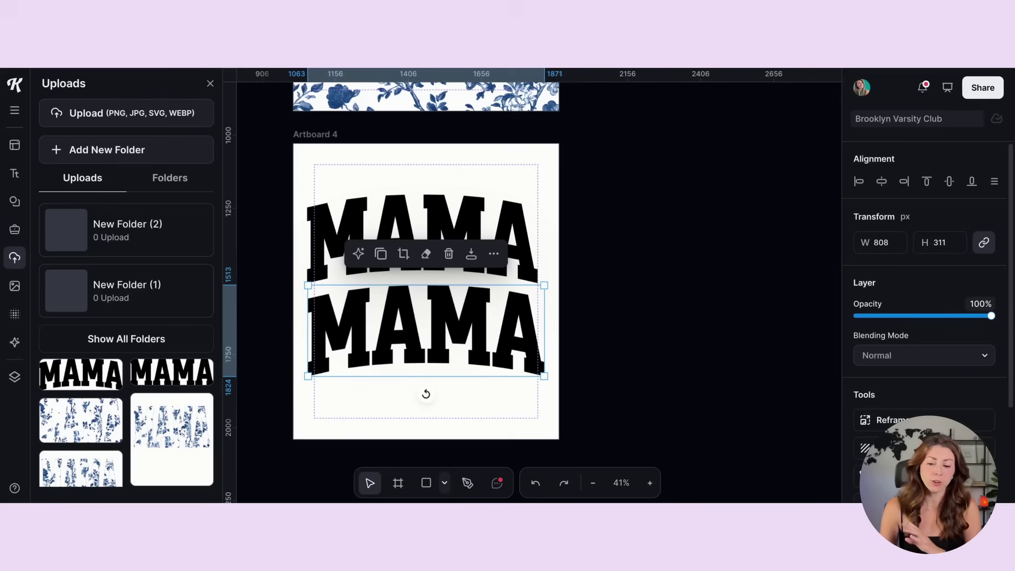
Move the original MAMA text up on Artboard 4 and stretch the uploaded MAMA image to about 715 by 393 px.
{"action": "left_click", "coordinate": [423, 298]}
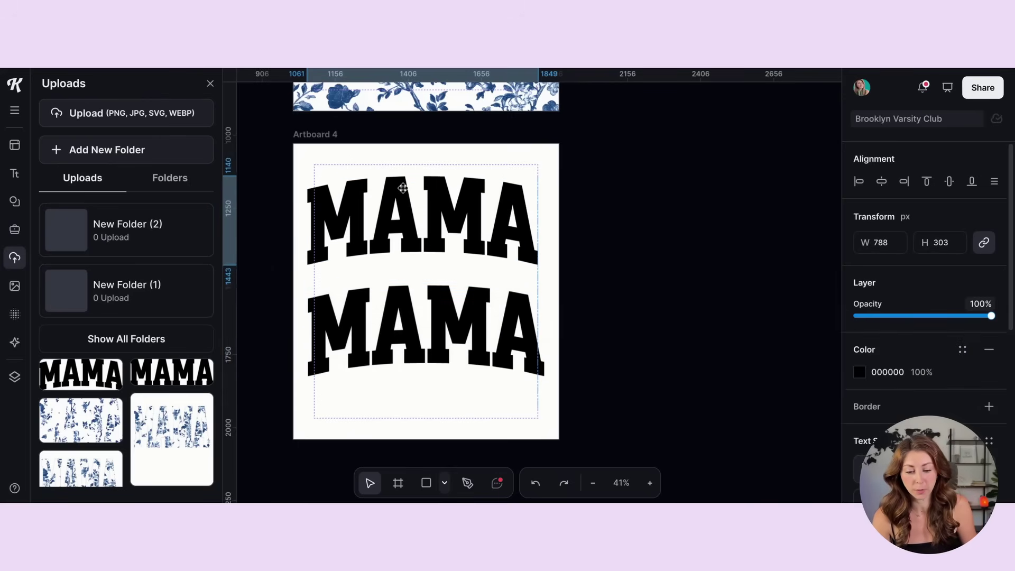
{"action": "left_click", "coordinate": [391, 294]}
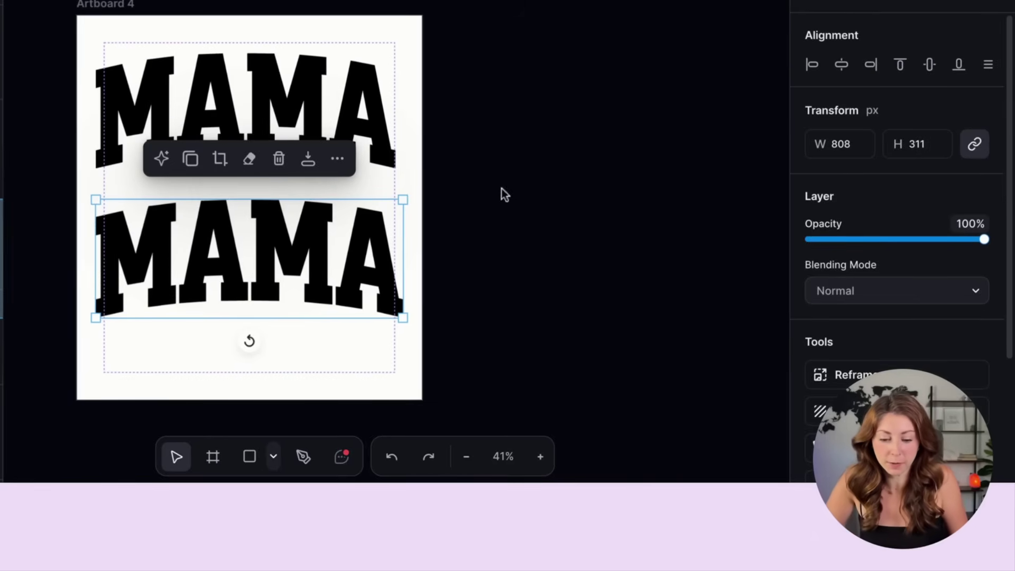
{"action": "left_click_drag", "start_coordinate": [405, 198], "coordinate": [369, 165]}
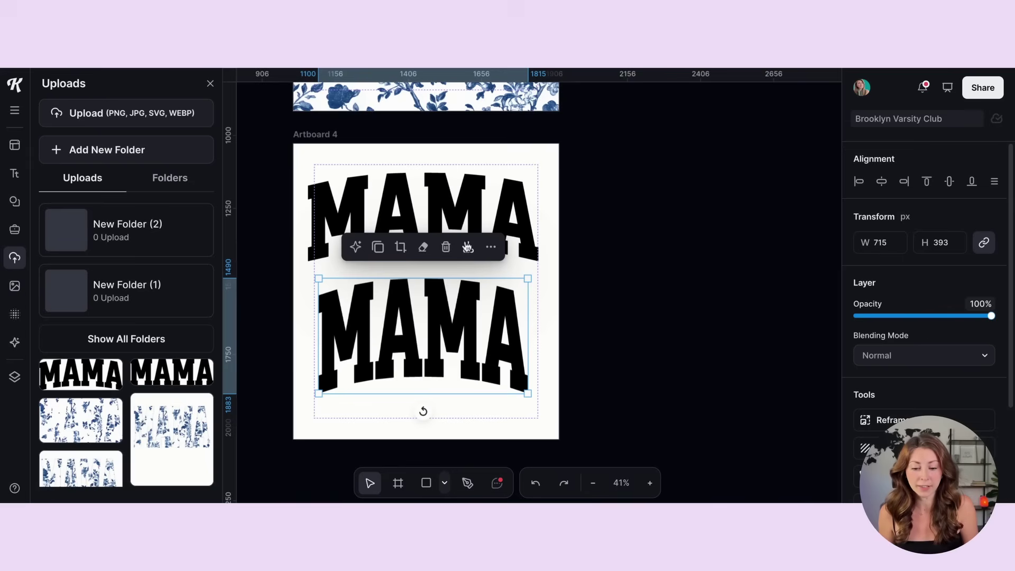
Delete the original MAMA text and move the stretched MAMA image up into its place on Artboard 4.
{"action": "left_click", "coordinate": [467, 190]}
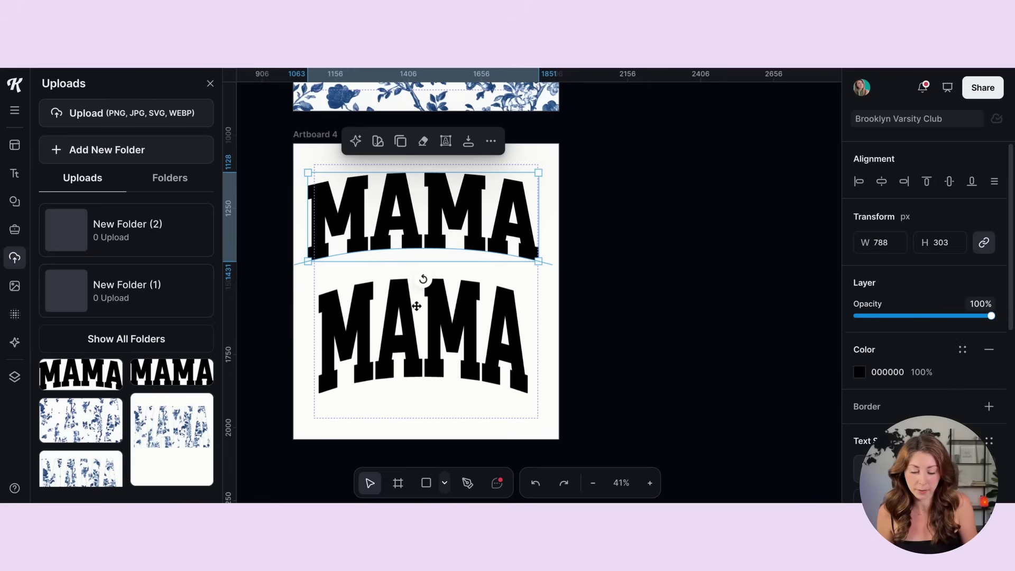
{"action": "key", "text": "Delete"}
{"action": "left_click", "coordinate": [445, 304]}
{"action": "left_click_drag", "start_coordinate": [445, 303], "coordinate": [448, 242]}
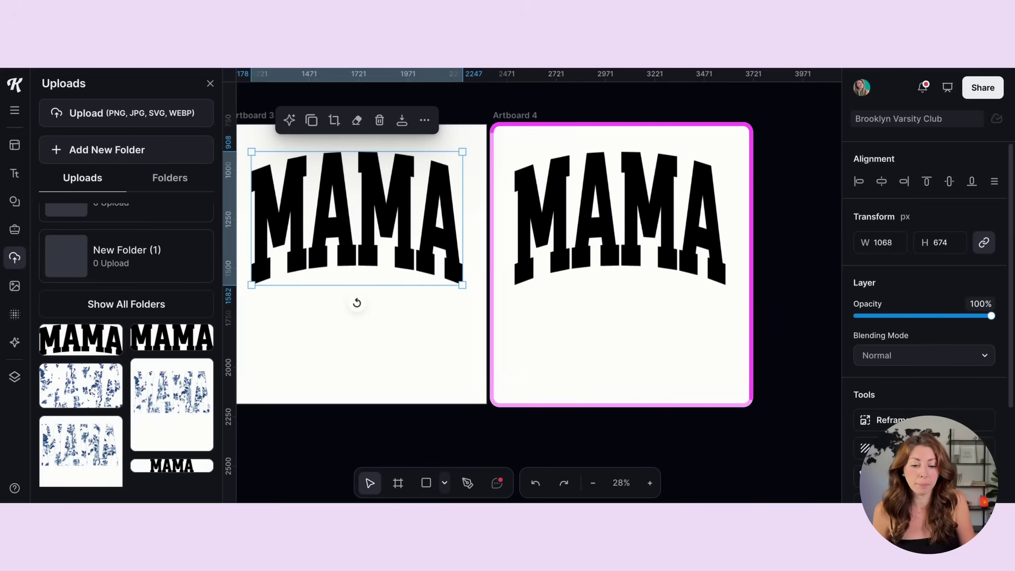
Apply the blue floral pattern image as a texture on Artboard 4.
{"action": "left_click", "coordinate": [607, 154]}
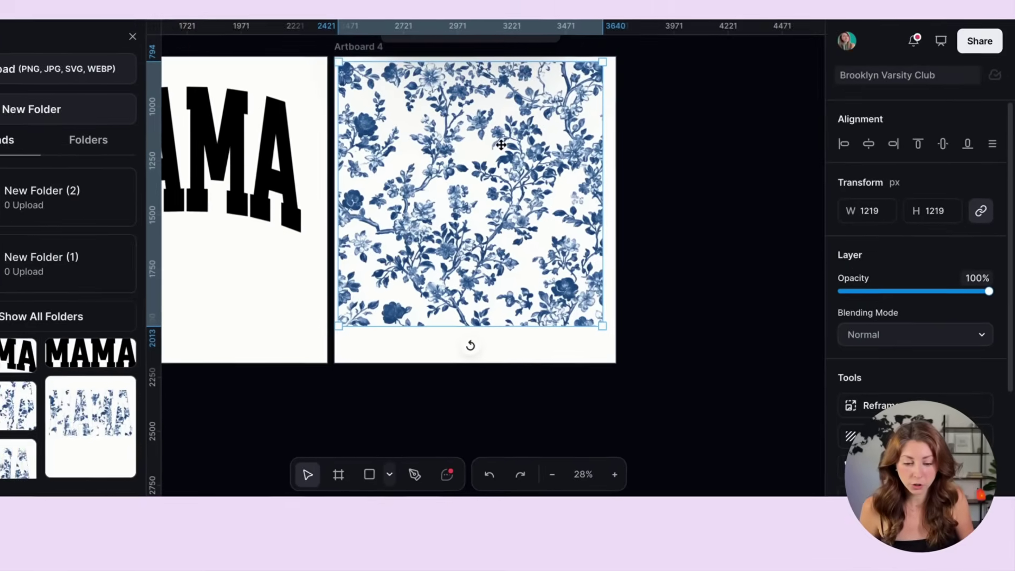
{"action": "right_click", "coordinate": [405, 66]}
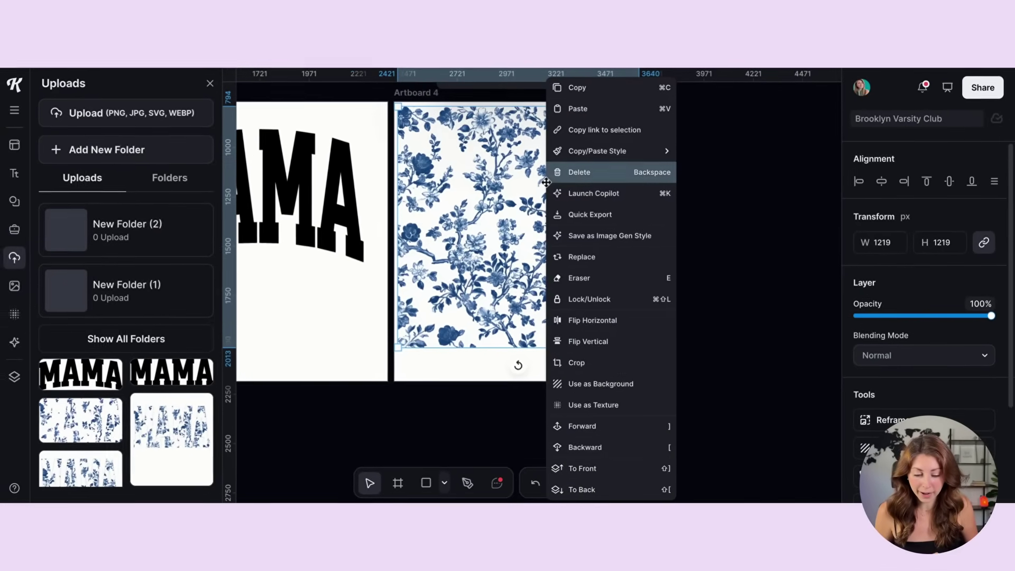
{"action": "left_click", "coordinate": [595, 405]}
Set the floral texture's blending mode to Normal and mask the texture to the MAMA lettering.
{"action": "scroll", "coordinate": [925, 343], "scroll_direction": "down", "scroll_amount": 2}
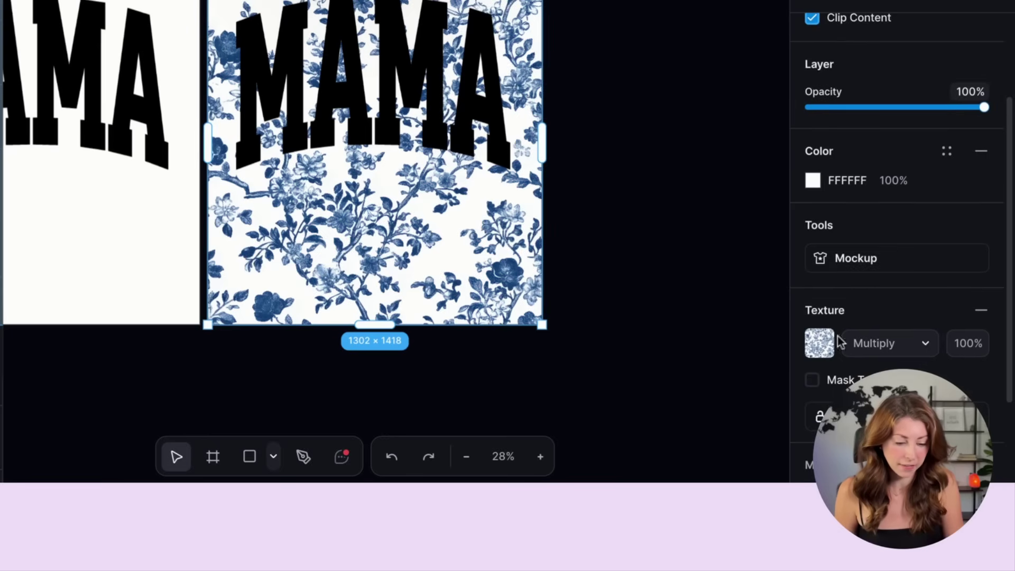
{"action": "left_click", "coordinate": [898, 344]}
{"action": "left_click", "coordinate": [858, 74]}
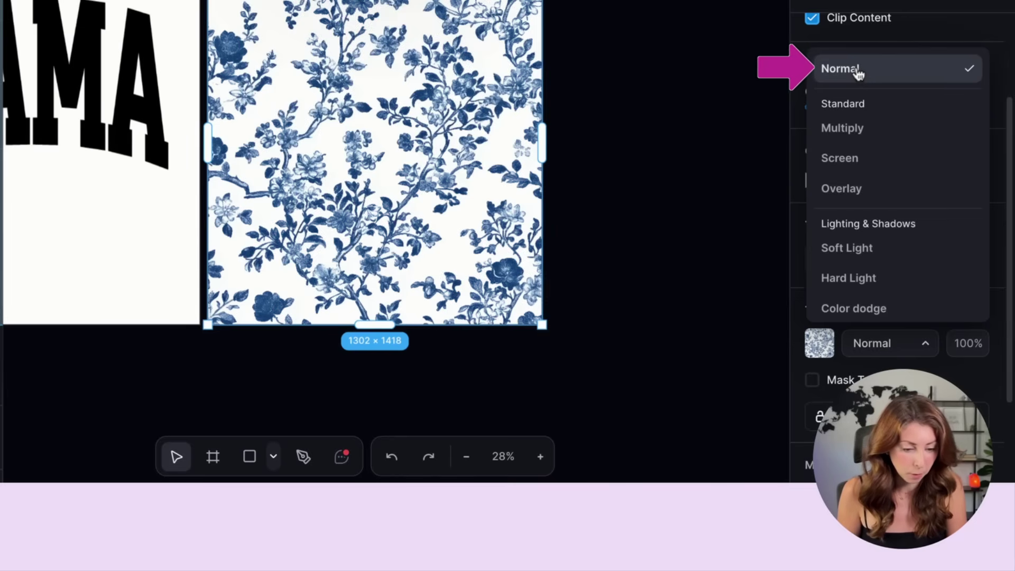
{"action": "left_click", "coordinate": [857, 74]}
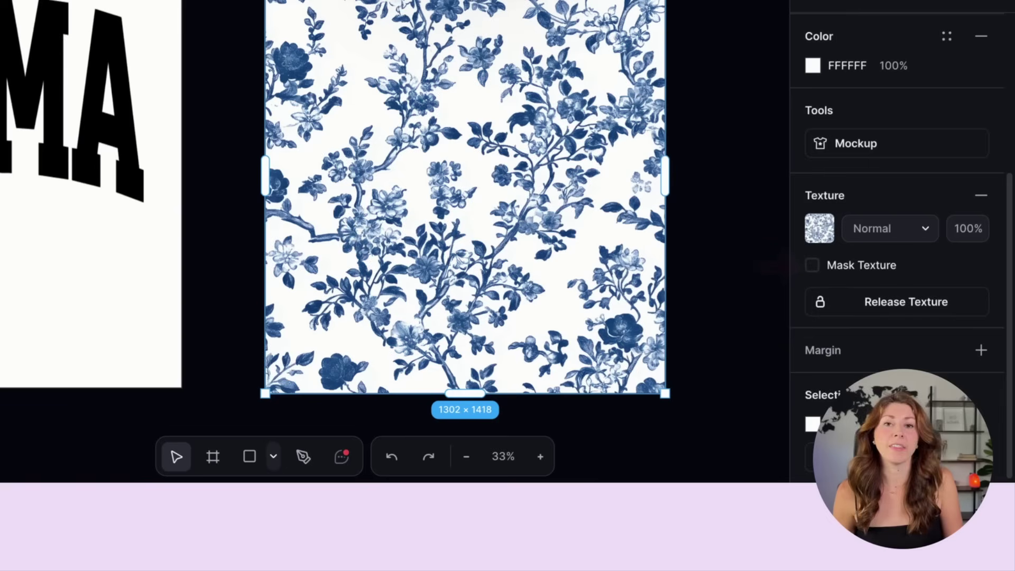
{"action": "left_click", "coordinate": [813, 266]}
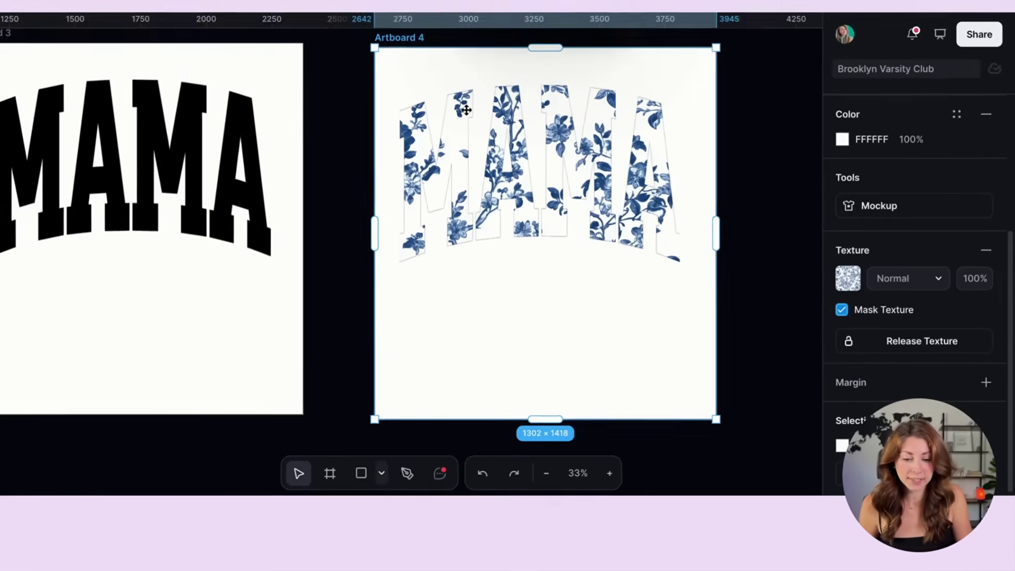
Reposition the MAMA image within the masked floral texture on Artboard 4.
{"action": "left_click", "coordinate": [521, 184]}
{"action": "left_click_drag", "start_coordinate": [521, 184], "coordinate": [522, 155]}
{"action": "scroll", "coordinate": [522, 154], "scroll_direction": "right", "scroll_amount": 3}
{"action": "scroll", "coordinate": [522, 155], "scroll_direction": "up", "scroll_amount": 2}
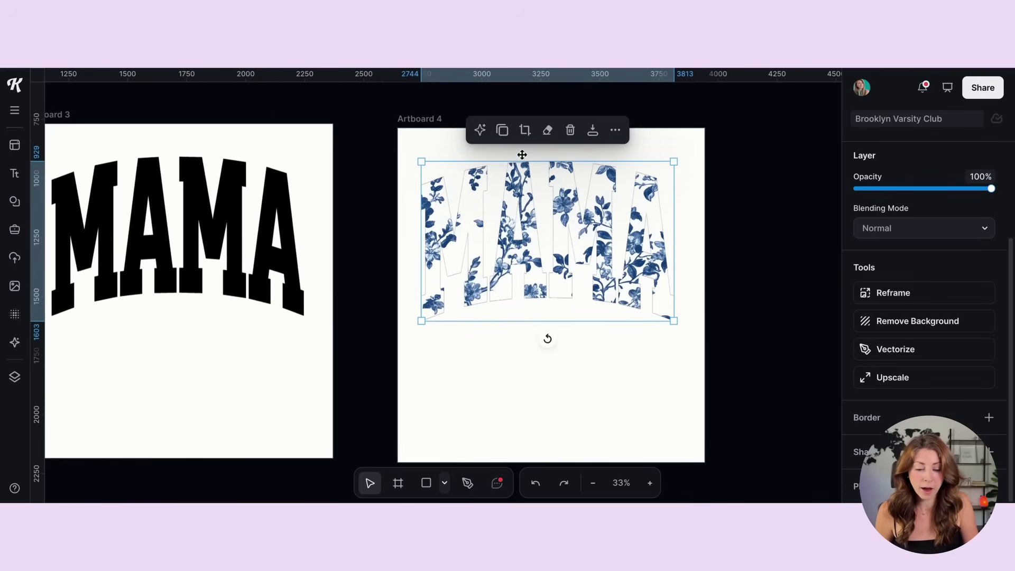
Set up a project download of Artboard 4 as a PNG with Remove Background enabled.
{"action": "left_click", "coordinate": [422, 118]}
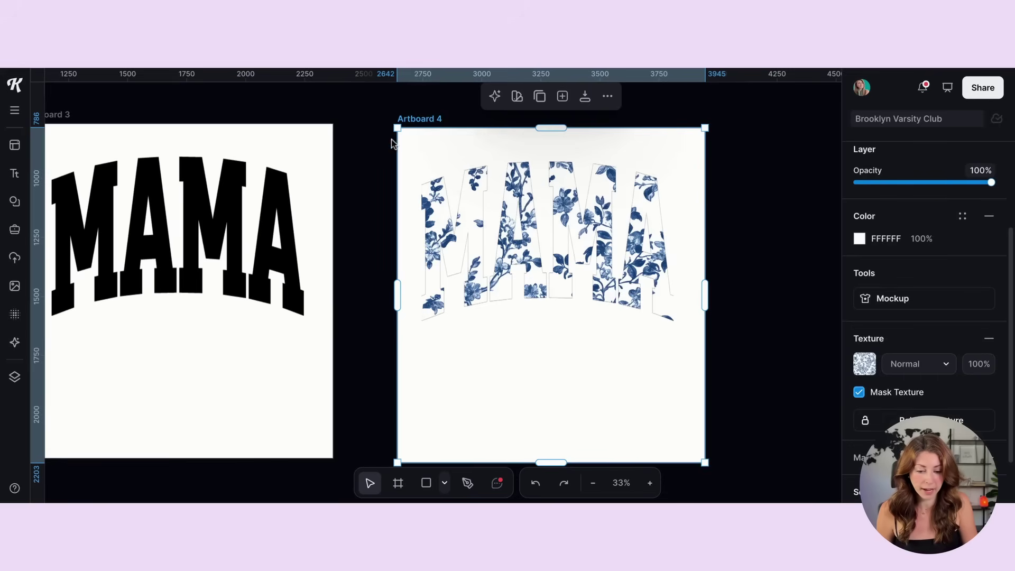
{"action": "left_click", "coordinate": [966, 90]}
{"action": "left_click", "coordinate": [776, 285]}
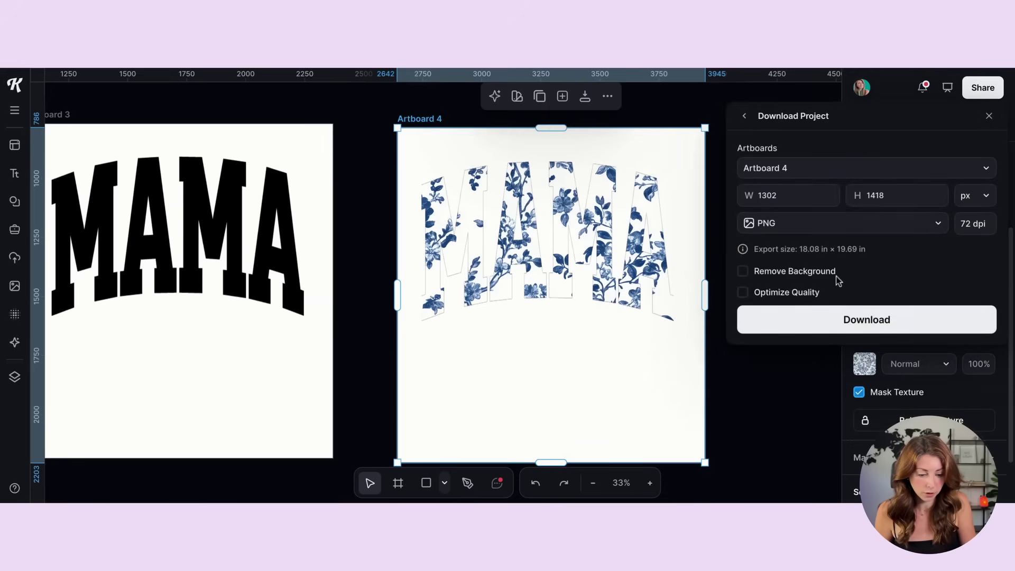
{"action": "left_click", "coordinate": [744, 273]}
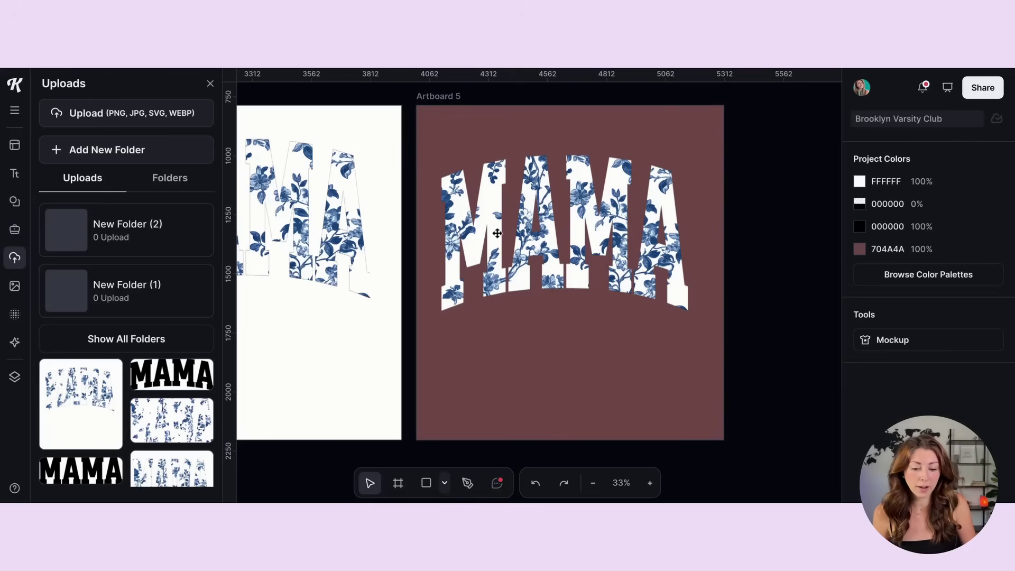
Move the floral MAMA image up slightly on the maroon Artboard 5.
{"action": "left_click", "coordinate": [447, 95]}
{"action": "left_click_drag", "start_coordinate": [488, 214], "coordinate": [490, 193]}
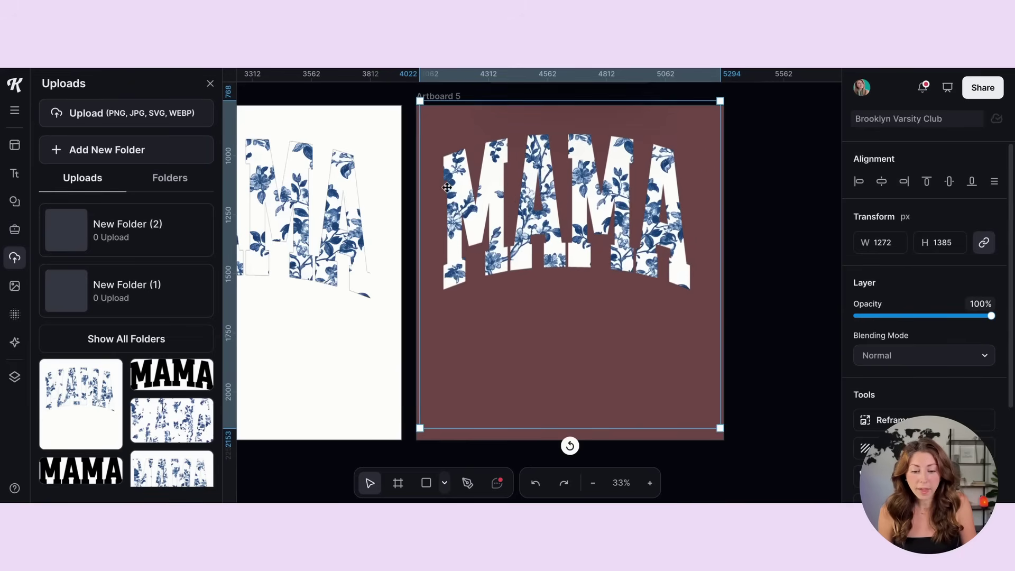
{"action": "mouse_move", "coordinate": [529, 161]}
{"action": "left_mouse_down"}
{"action": "mouse_move", "coordinate": [560, 182]}
{"action": "mouse_move", "coordinate": [527, 165]}
{"action": "left_mouse_up"}
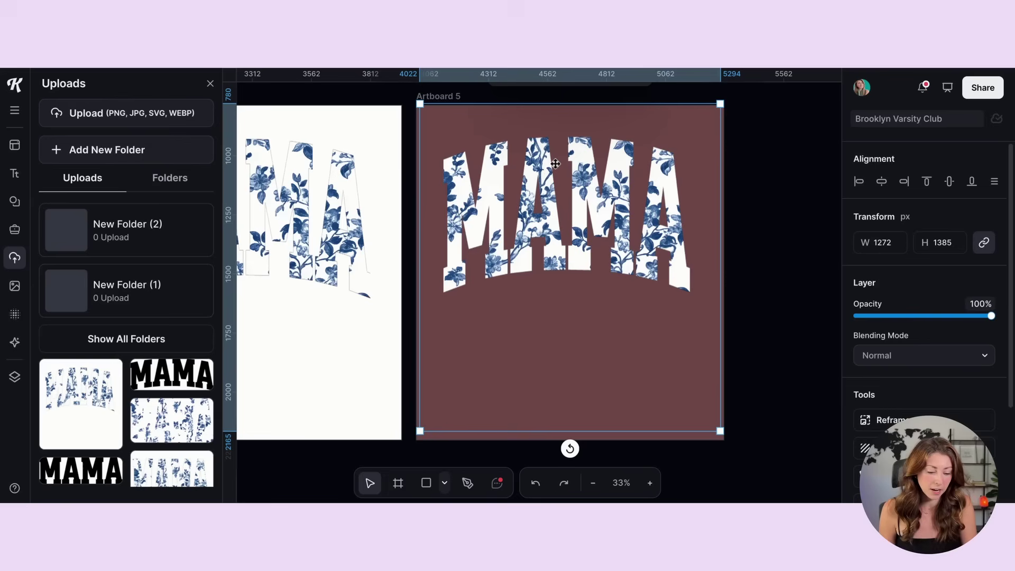
Try adding a black border to the floral MAMA image on Artboard 5.
{"action": "scroll", "coordinate": [981, 323], "scroll_direction": "down", "scroll_amount": 3}
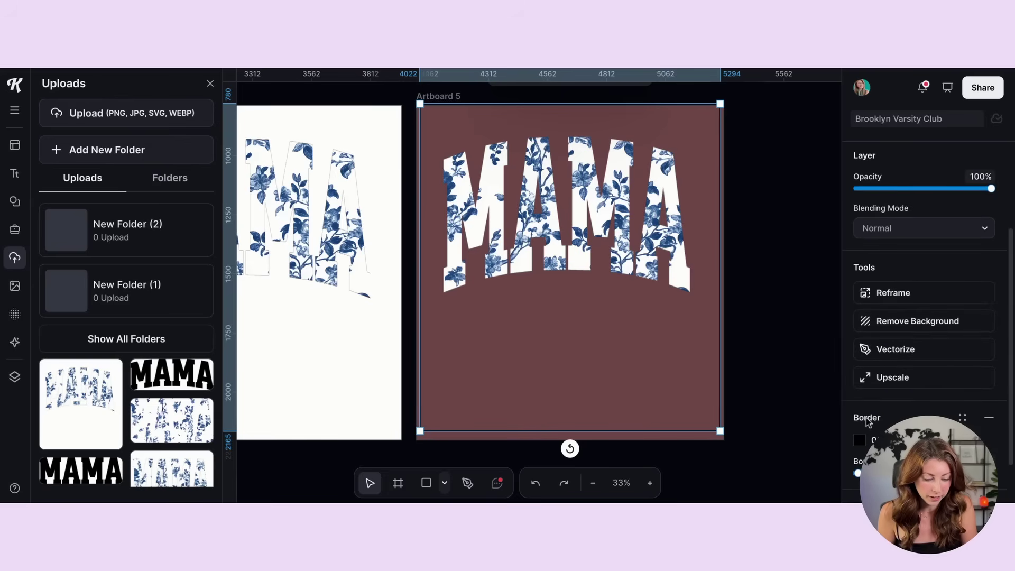
{"action": "left_click", "coordinate": [804, 327]}
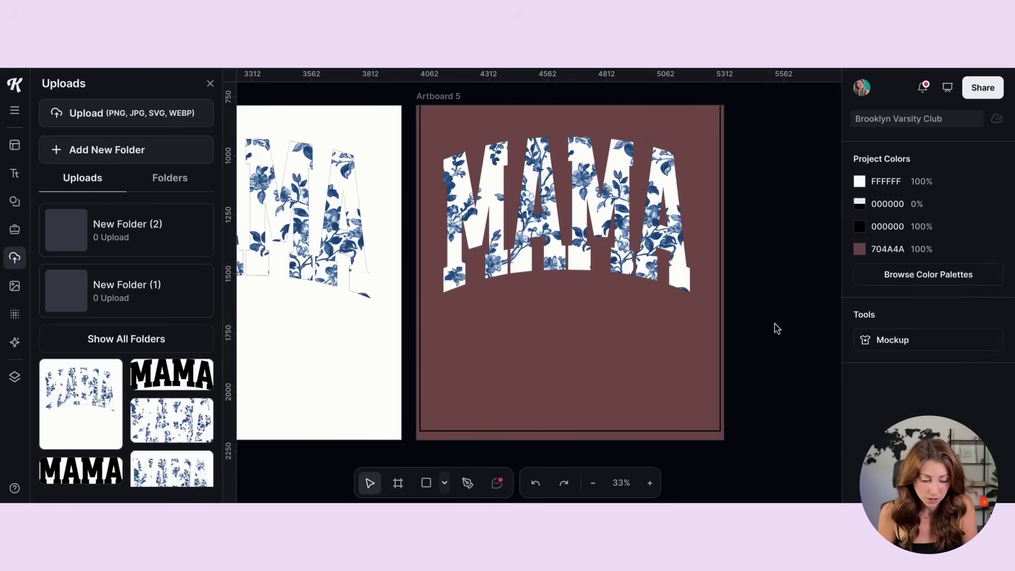
{"action": "left_click", "coordinate": [669, 287]}
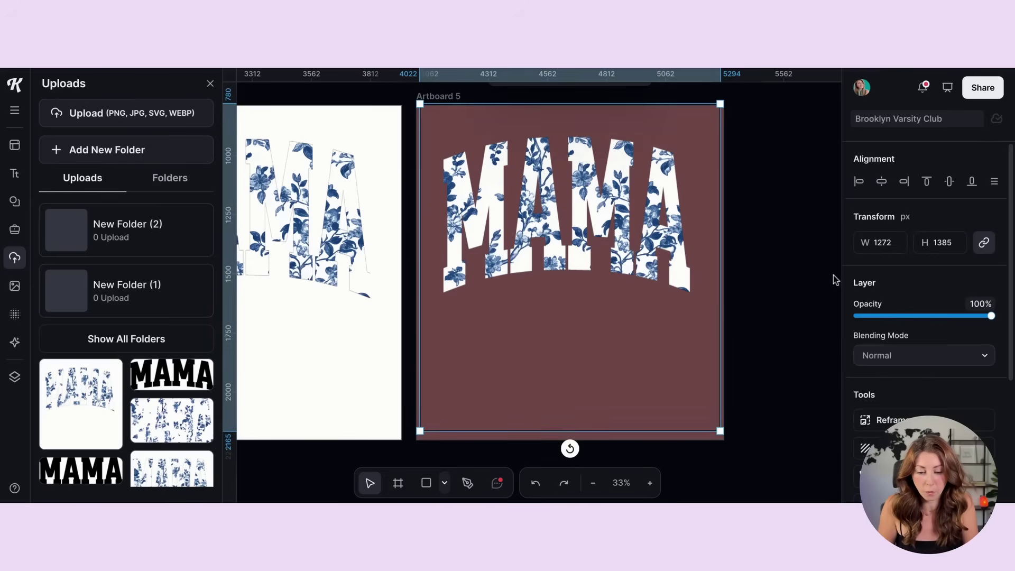
{"action": "left_click", "coordinate": [822, 257]}
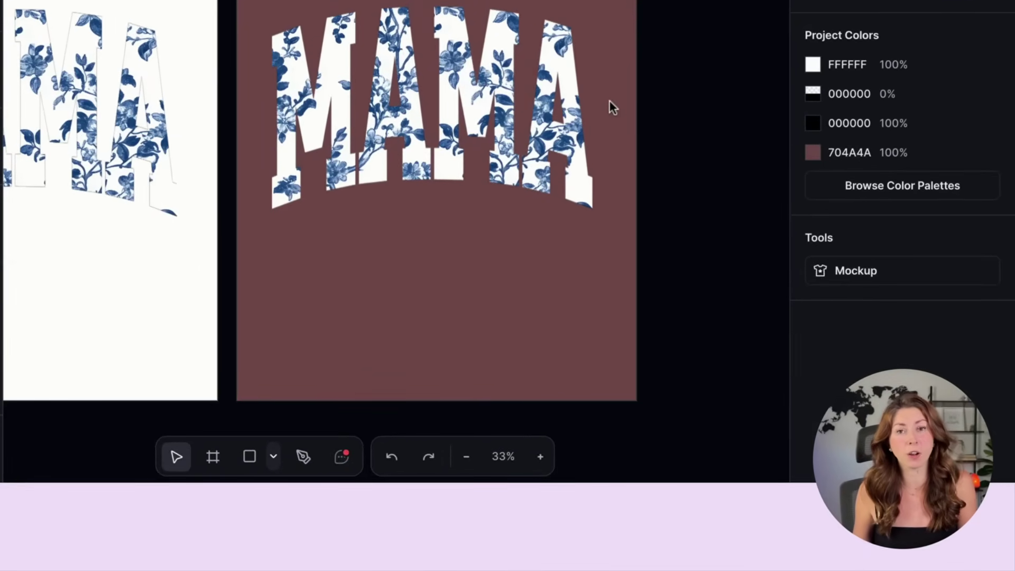
{"action": "scroll", "coordinate": [452, 102], "scroll_direction": "left", "scroll_amount": 3}
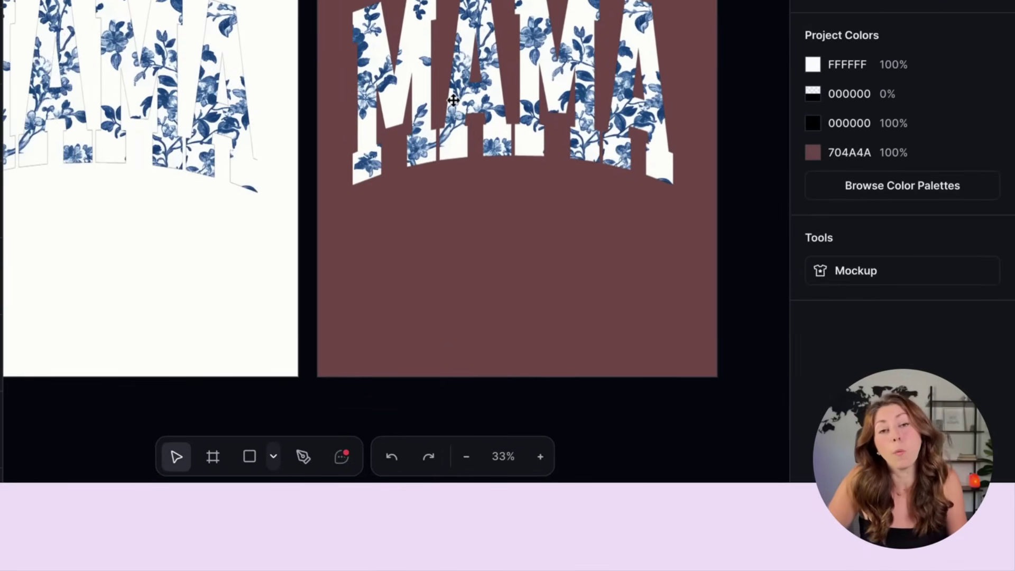
Copy the black arched MAMA image onto Artboard 5 and place it just below the floral MAMA, slightly overlapping it.
{"action": "double_click", "coordinate": [621, 37]}
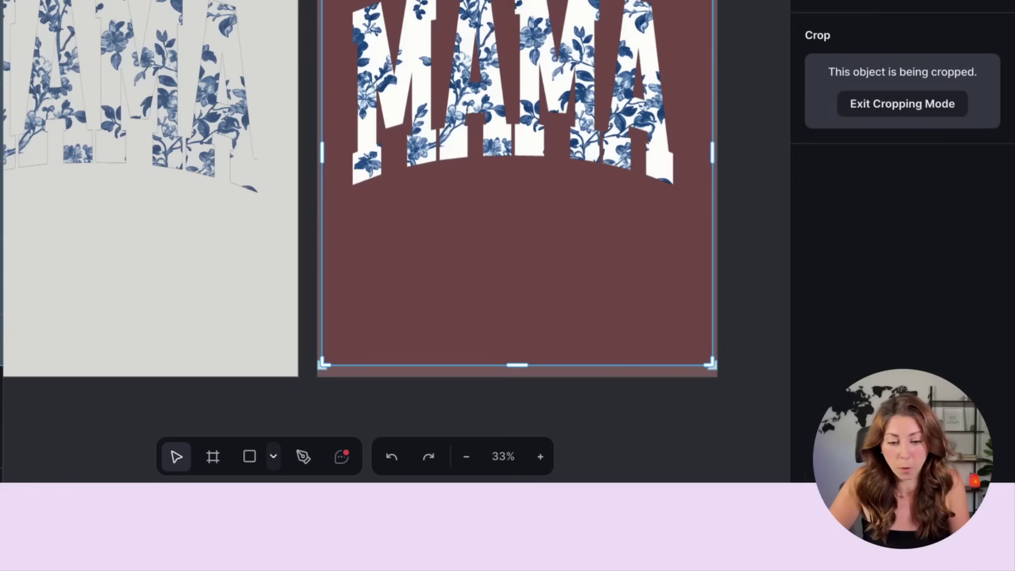
{"action": "left_click", "coordinate": [716, 50]}
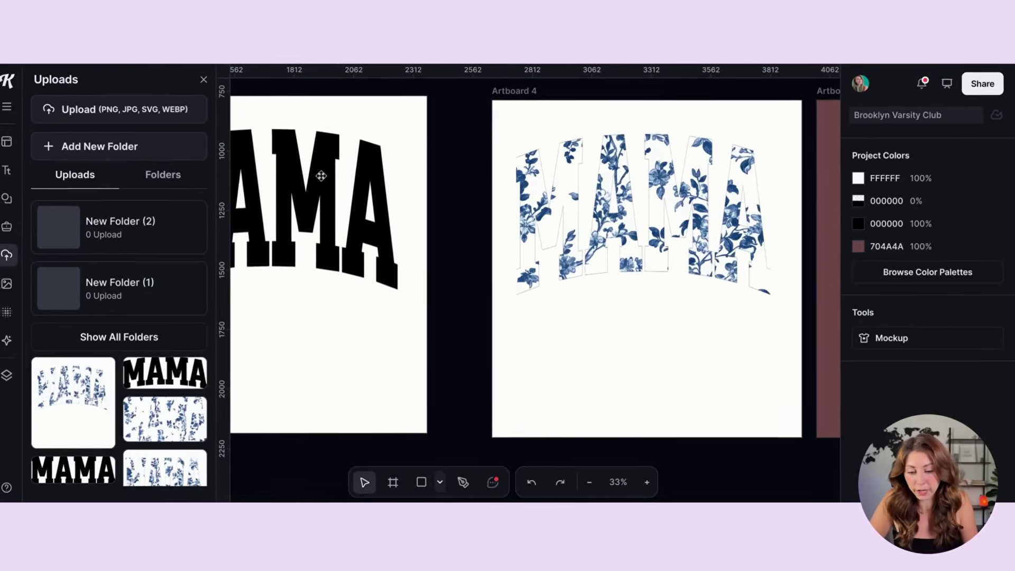
{"action": "left_click", "coordinate": [212, 84]}
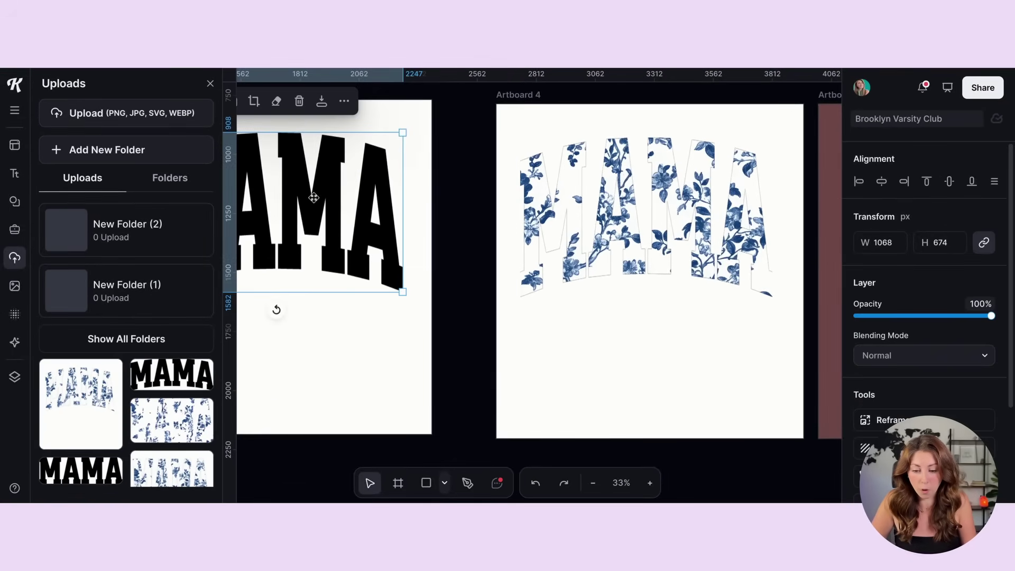
{"action": "scroll", "coordinate": [313, 197], "scroll_direction": "right", "scroll_amount": 3}
{"action": "scroll", "coordinate": [539, 286], "scroll_direction": "right", "scroll_amount": 5}
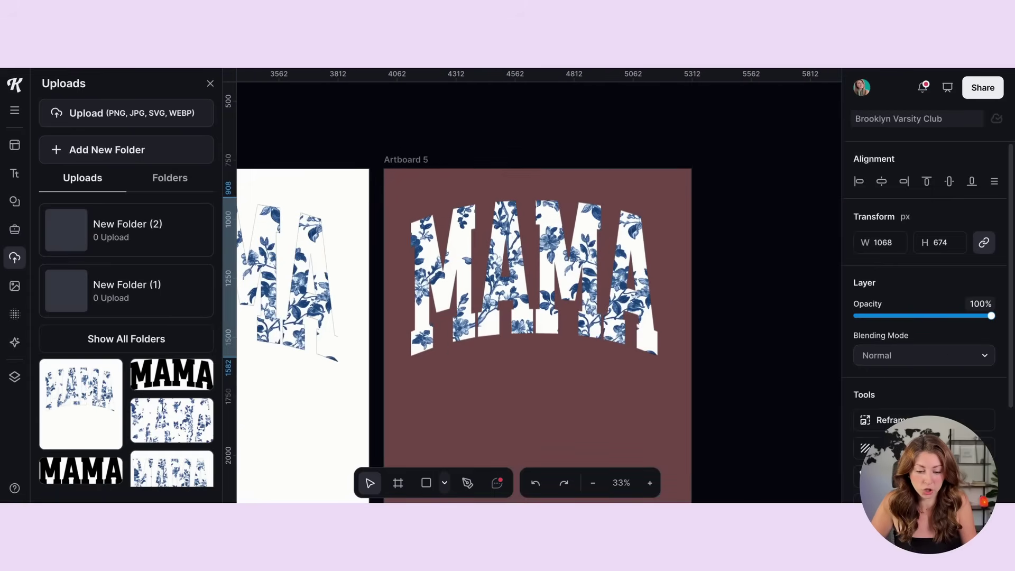
{"action": "key", "text": "ctrl+v"}
{"action": "left_click_drag", "start_coordinate": [481, 244], "coordinate": [501, 367]}
Vectorize the black MAMA image on Artboard 5 with 1 color.
{"action": "scroll", "coordinate": [857, 289], "scroll_direction": "down", "scroll_amount": 4}
{"action": "left_click", "coordinate": [896, 294]}
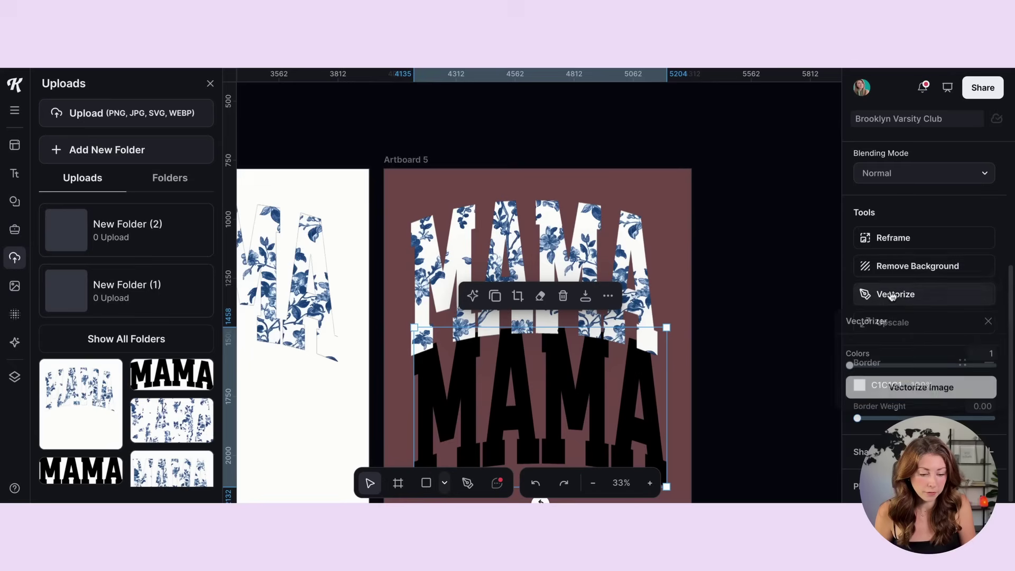
{"action": "left_click", "coordinate": [869, 397]}
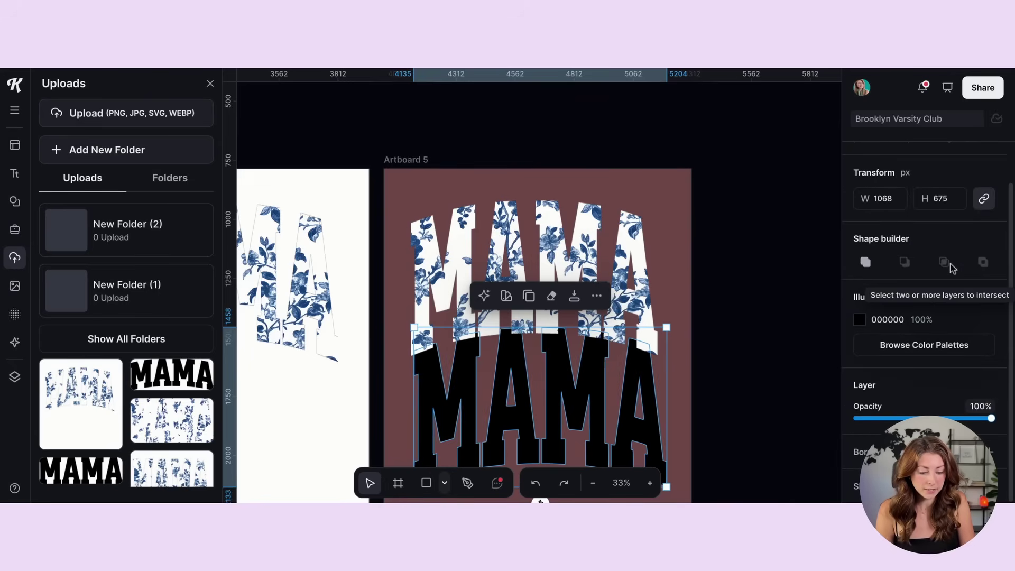
Add a thin black border to the vectorized MAMA and move it up over the floral MAMA.
{"action": "left_click", "coordinate": [990, 452]}
{"action": "scroll", "coordinate": [925, 402], "scroll_direction": "down", "scroll_amount": 2}
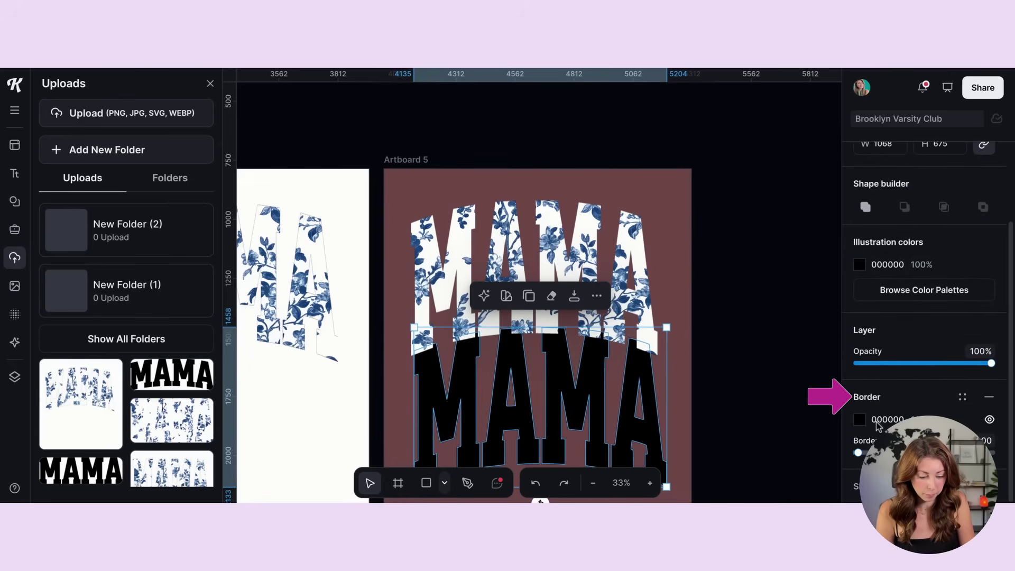
{"action": "left_click_drag", "start_coordinate": [854, 453], "coordinate": [858, 453]}
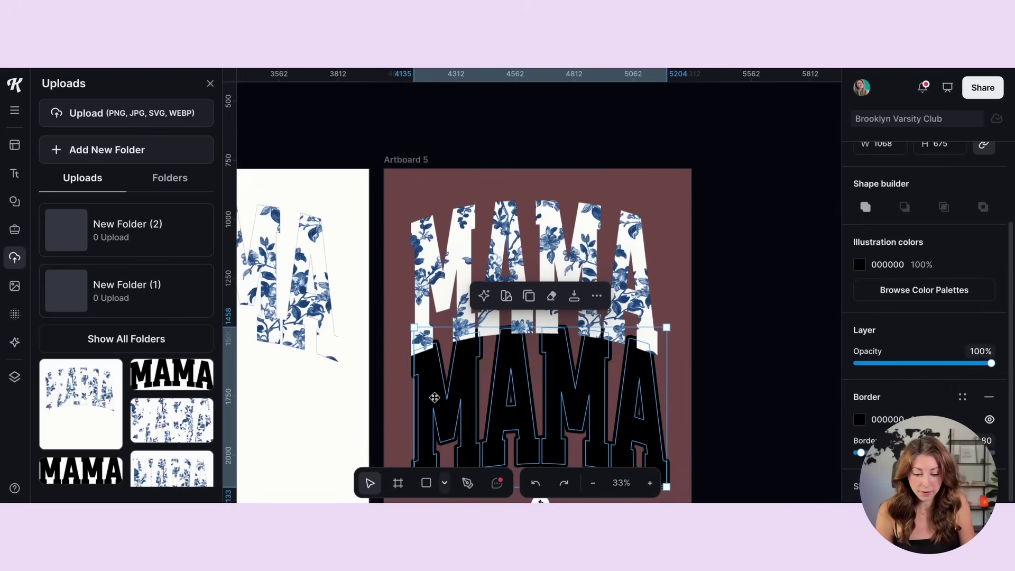
{"action": "left_click_drag", "start_coordinate": [447, 409], "coordinate": [441, 283]}
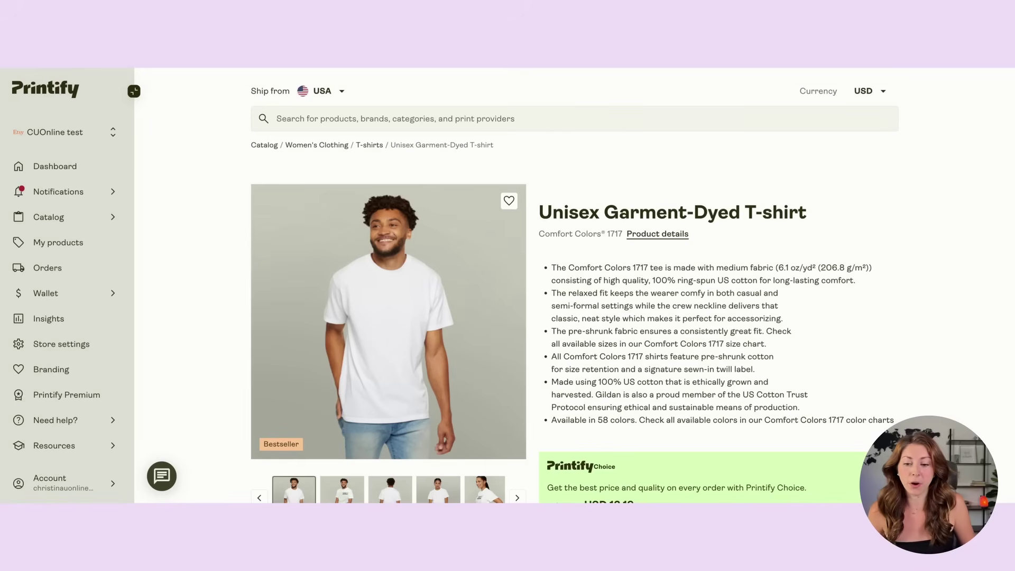
Switch to Printify and start designing the Comfort Colors 1717 Unisex Garment-Dyed T-shirt with the Printify Choice option.
{"action": "scroll", "coordinate": [526, 391], "scroll_direction": "down", "scroll_amount": 3}
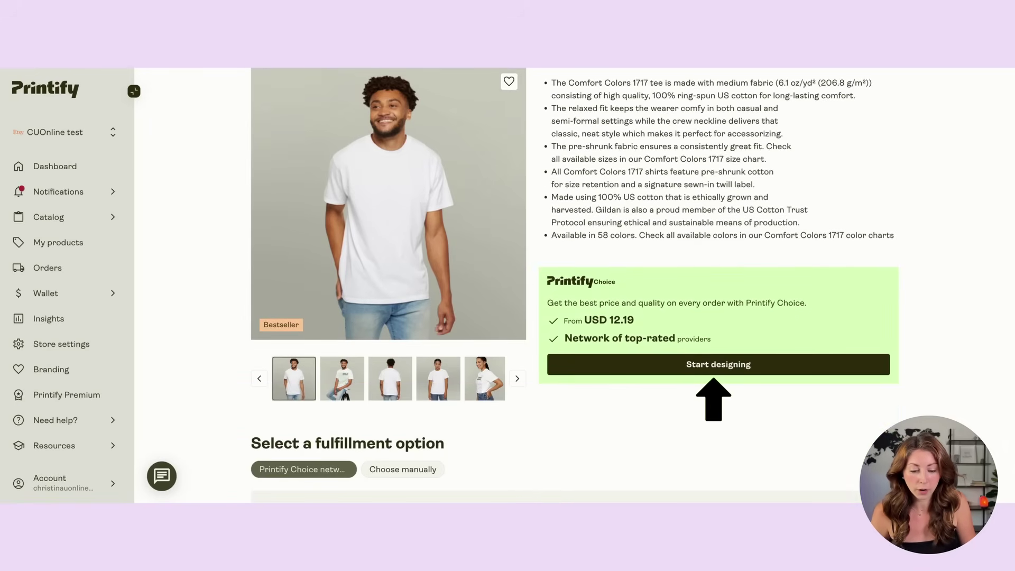
{"action": "scroll", "coordinate": [525, 389], "scroll_direction": "down", "scroll_amount": 2}
{"action": "left_click", "coordinate": [720, 252]}
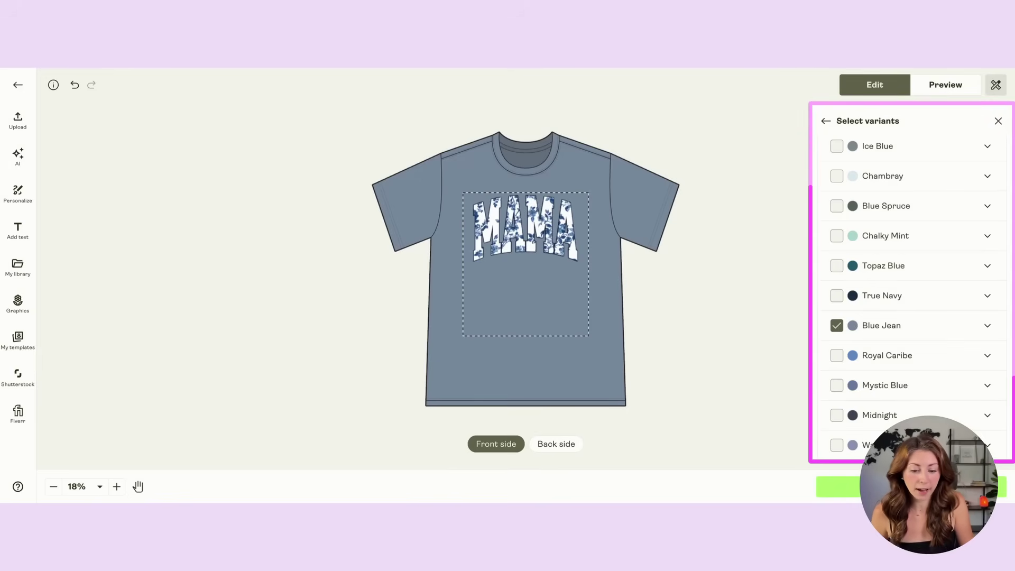
Review the shirt's color variants and confirm the selection that includes White, Pepper and Blue Jean.
{"action": "scroll", "coordinate": [850, 245], "scroll_direction": "up", "scroll_amount": 10}
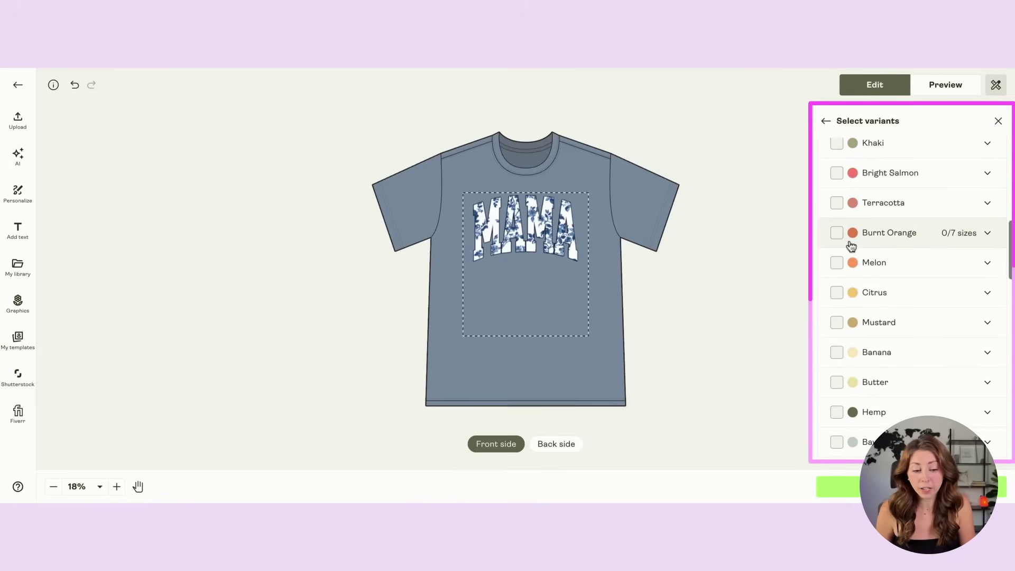
{"action": "scroll", "coordinate": [849, 245], "scroll_direction": "up", "scroll_amount": 10}
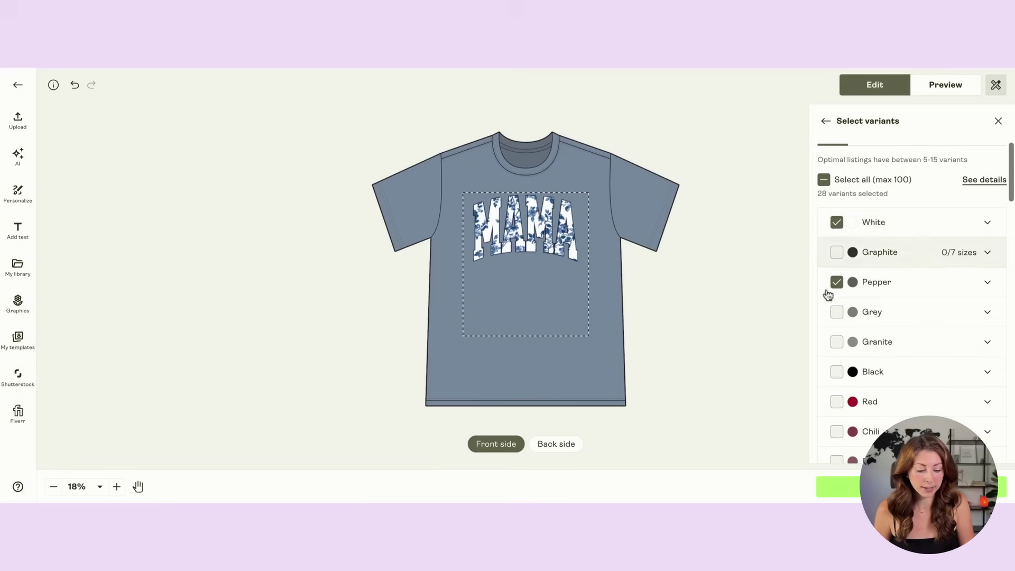
{"action": "left_click", "coordinate": [826, 487]}
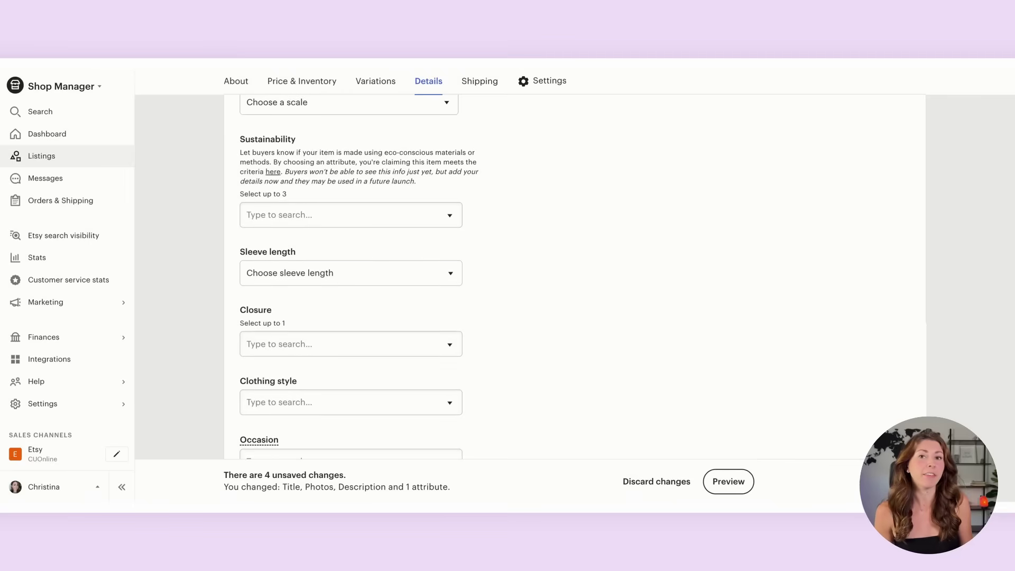
{"action": "scroll", "coordinate": [529, 275], "scroll_direction": "down", "scroll_amount": 3}
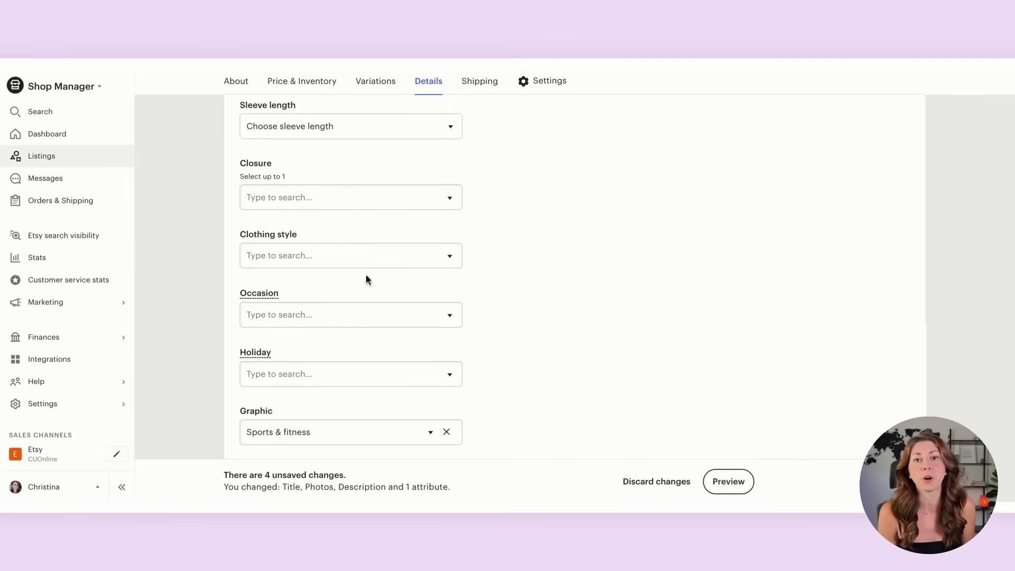